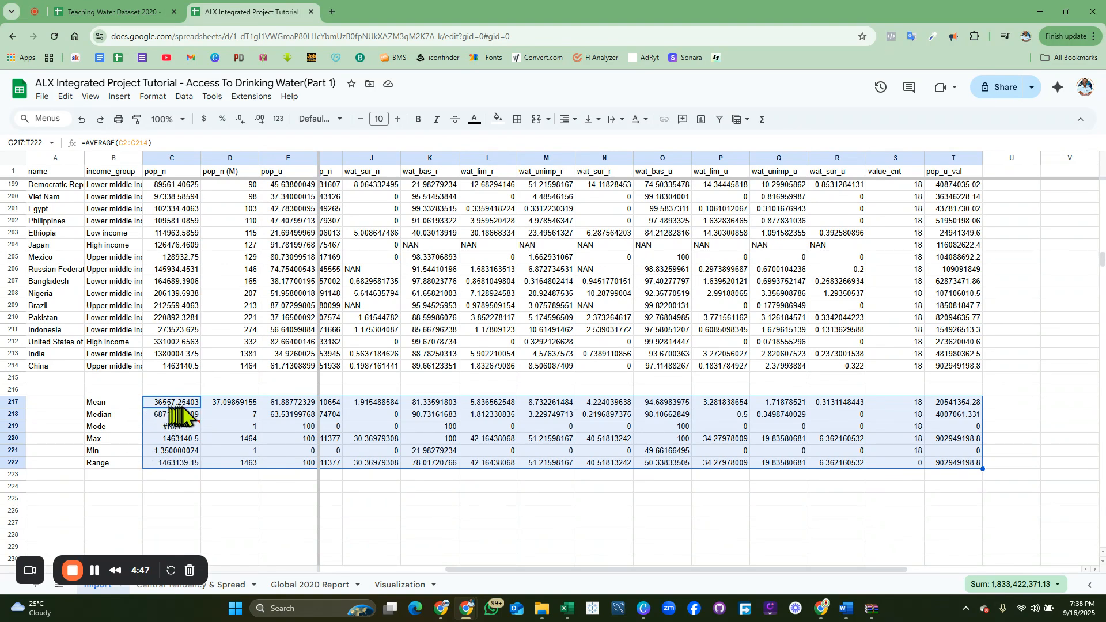
# Select B217:T222 on the Import sheet, covering the Mean through Range rows and their labels
pyautogui.click(235, 403)
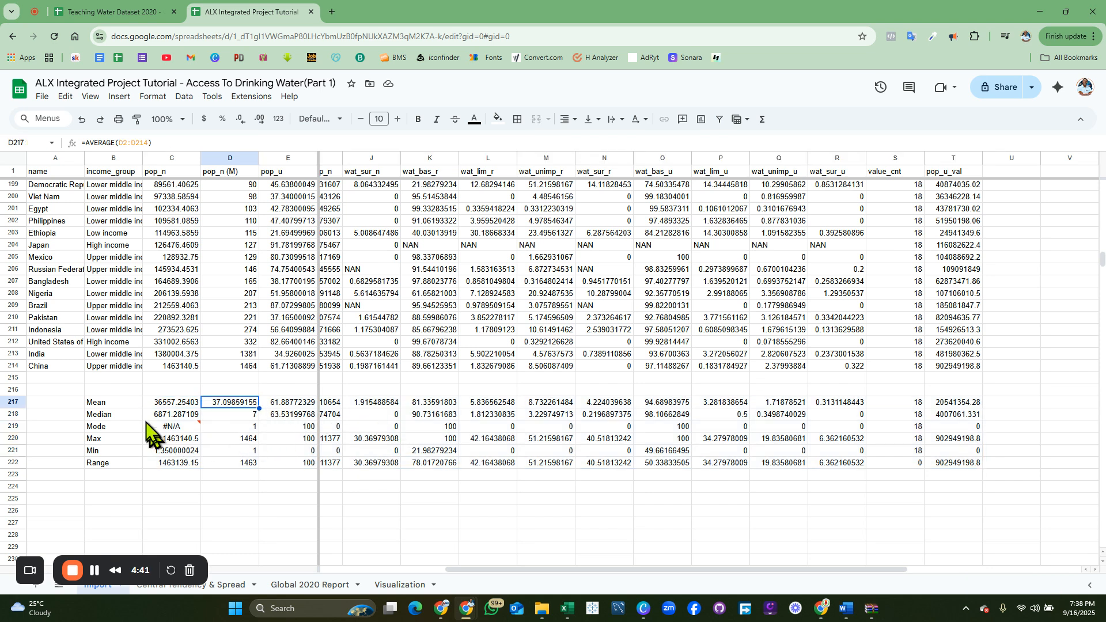
pyautogui.moveTo(110, 402); pyautogui.dragTo(1024, 464)
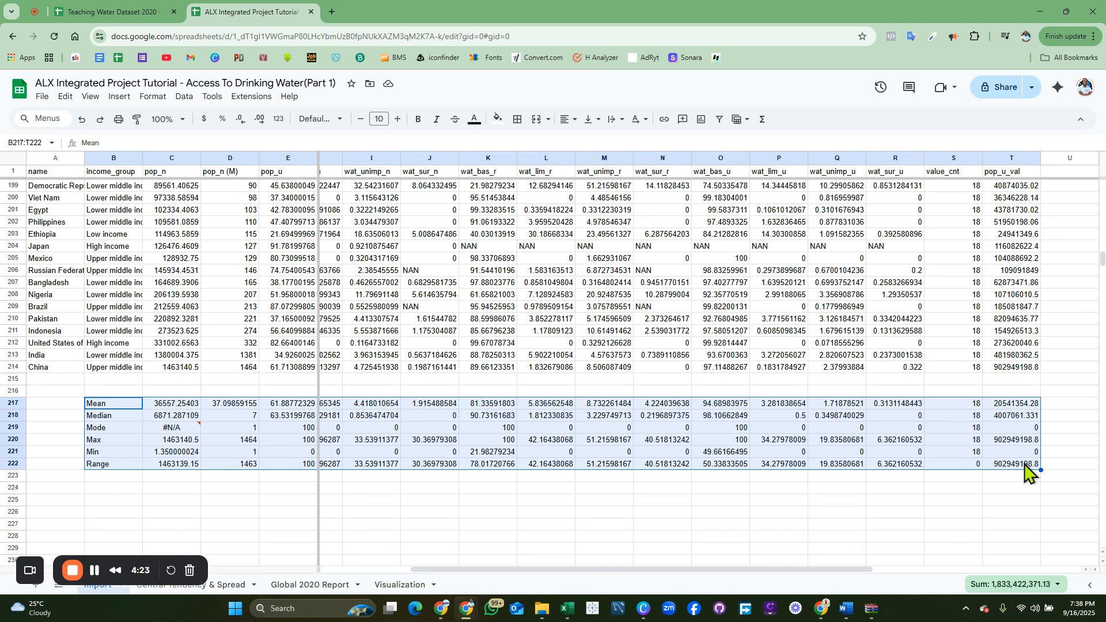
# Copy the selected B217:T222 summary block with Ctrl+C
pyautogui.hotkey('ctrl', 'c')
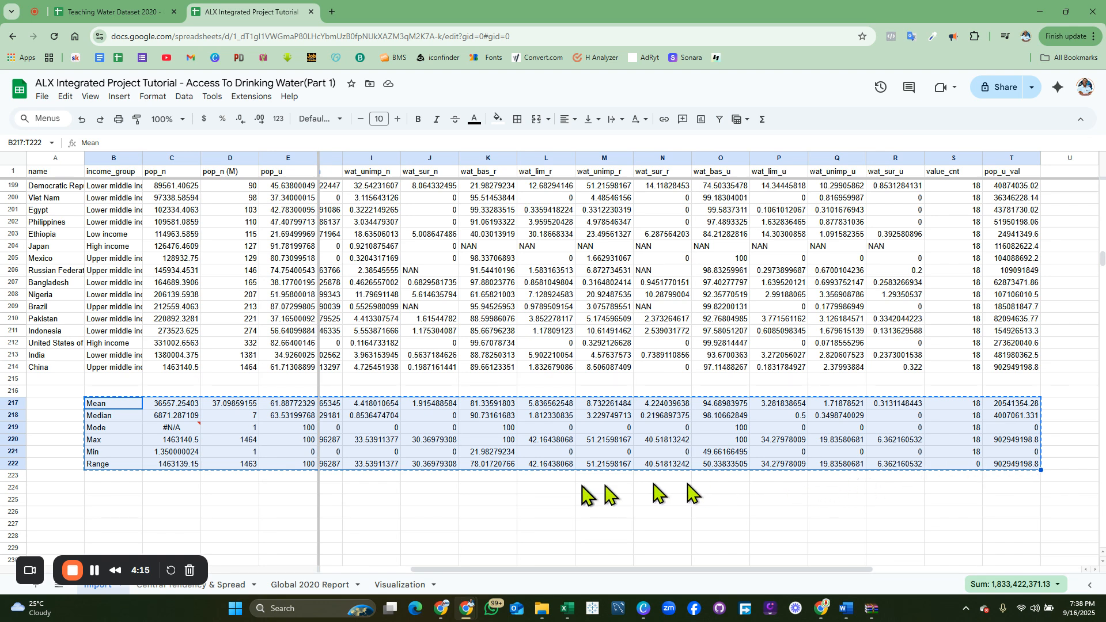
pyautogui.moveTo(177, 576); pyautogui.dragTo(490, 579)
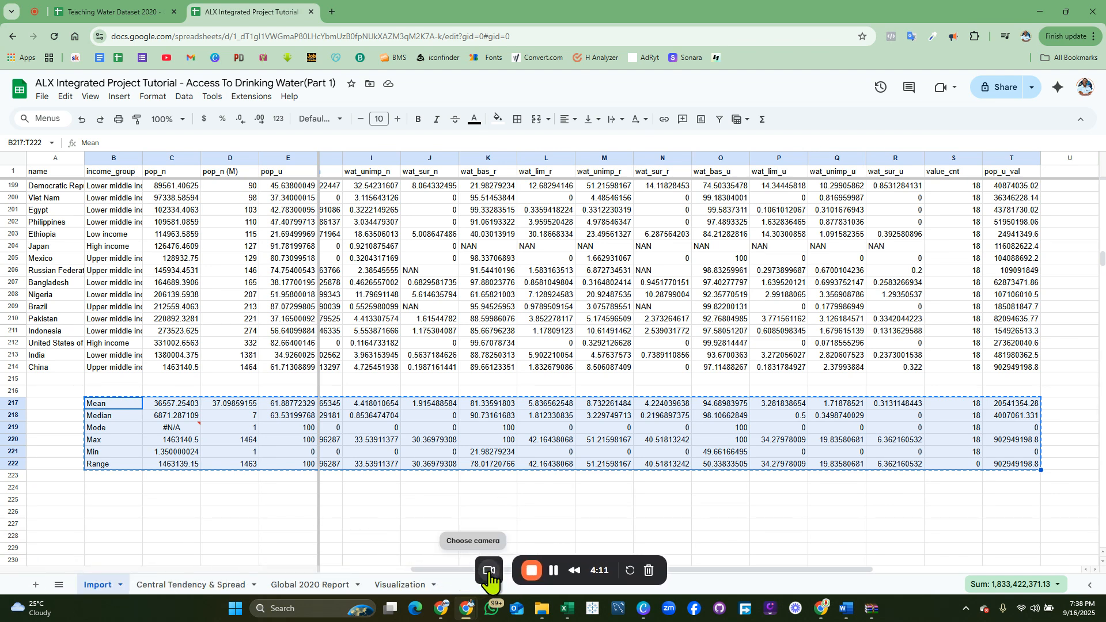
pyautogui.click(489, 578)
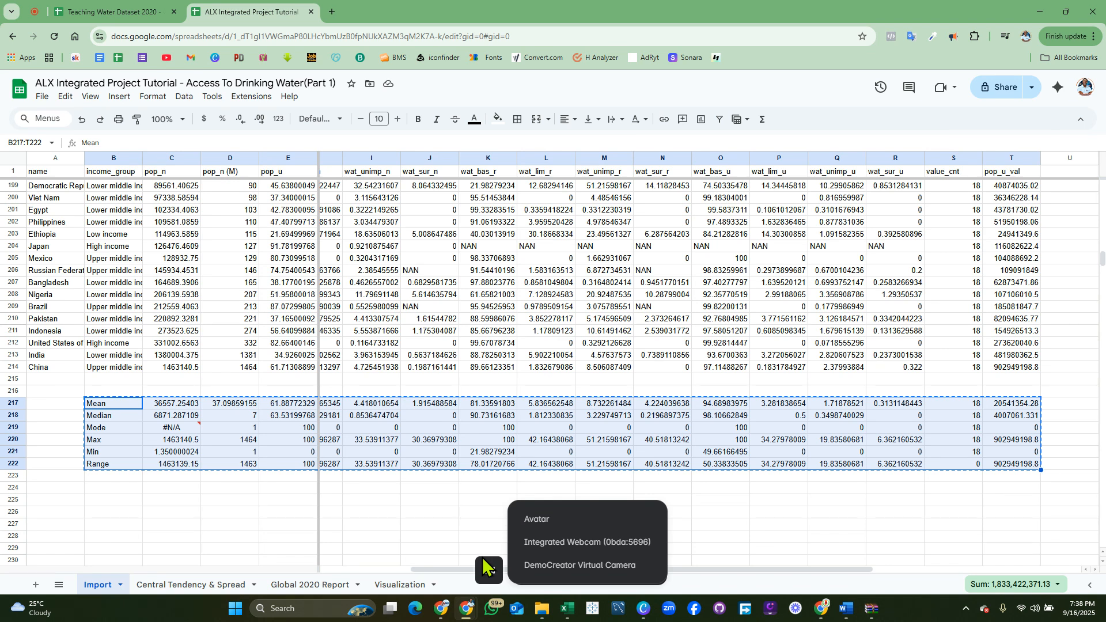
pyautogui.click(485, 567)
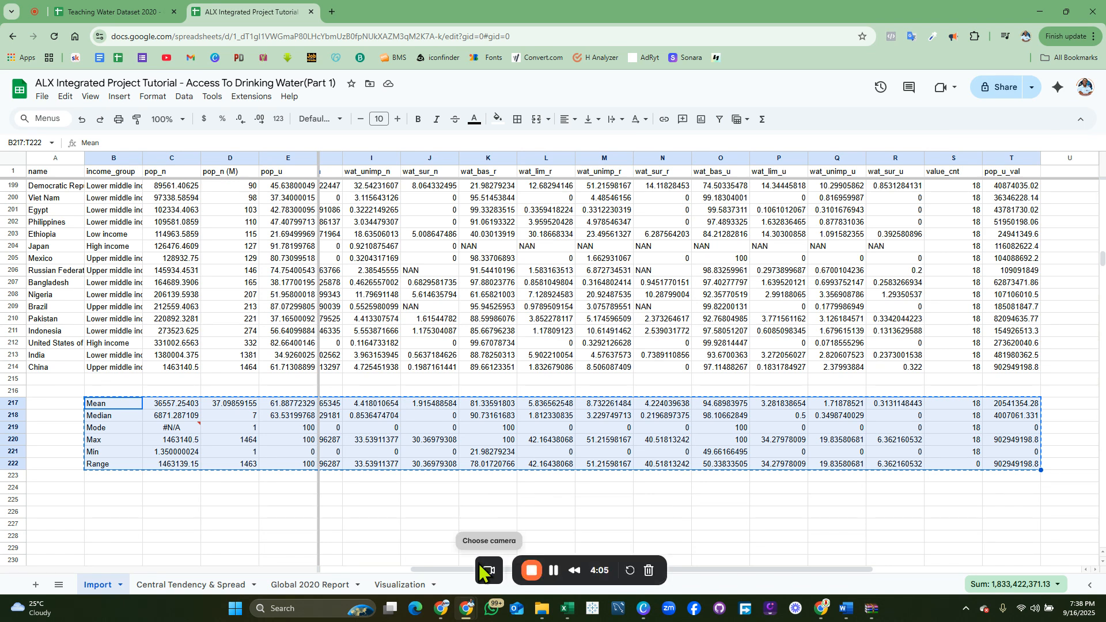
# Paste the block at C3 on Central Tendency & Spread, then undo it because of #REF! errors
pyautogui.click(231, 587)
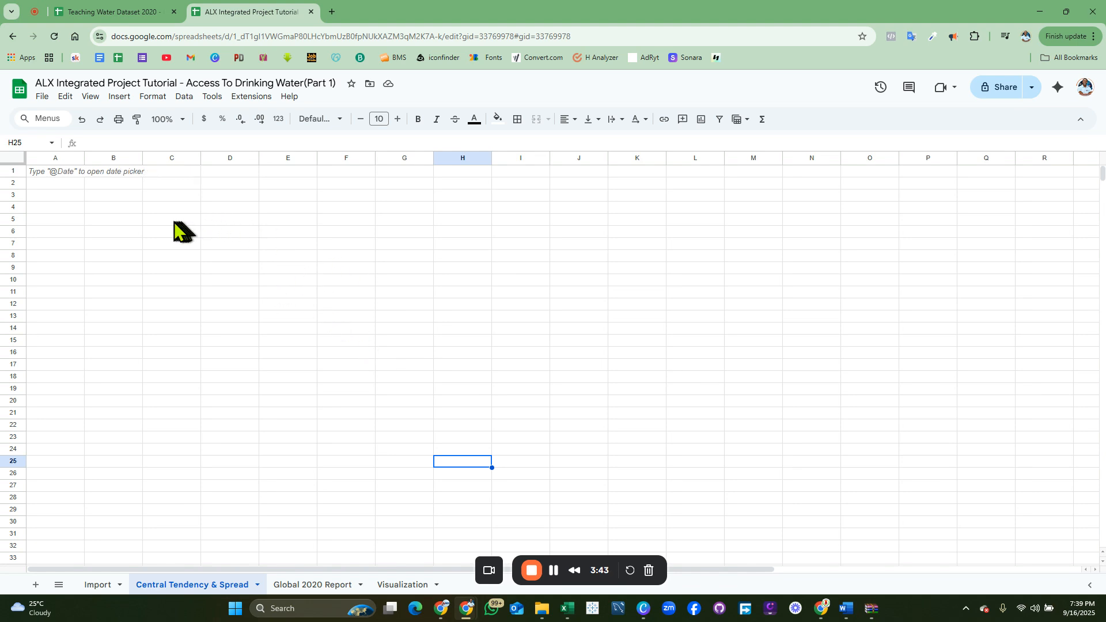
pyautogui.click(155, 199)
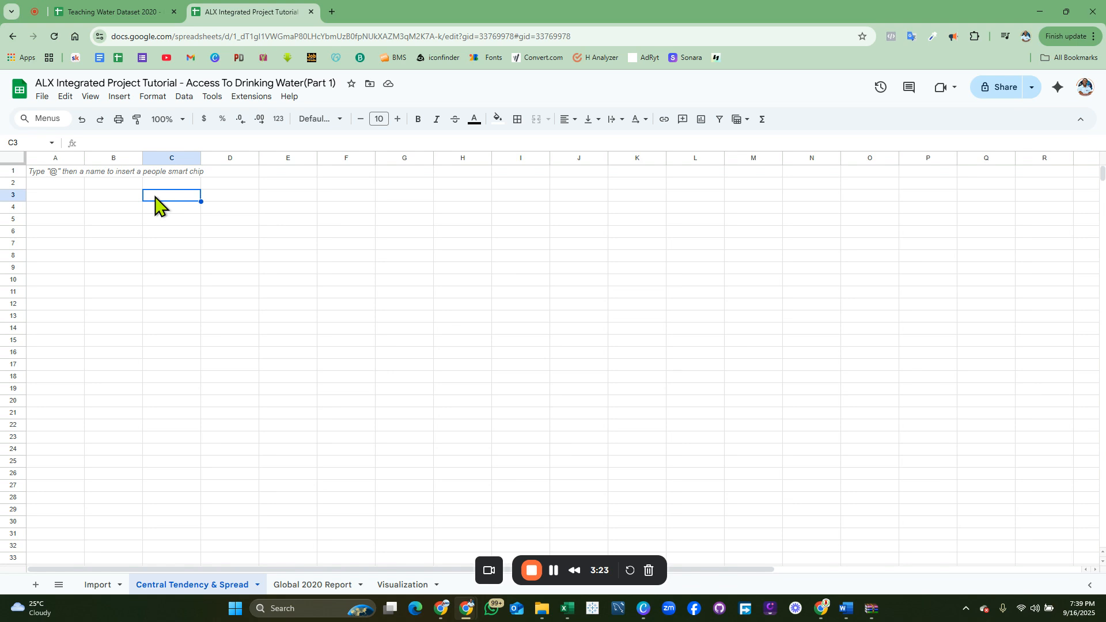
pyautogui.hotkey('ctrl', 'v')
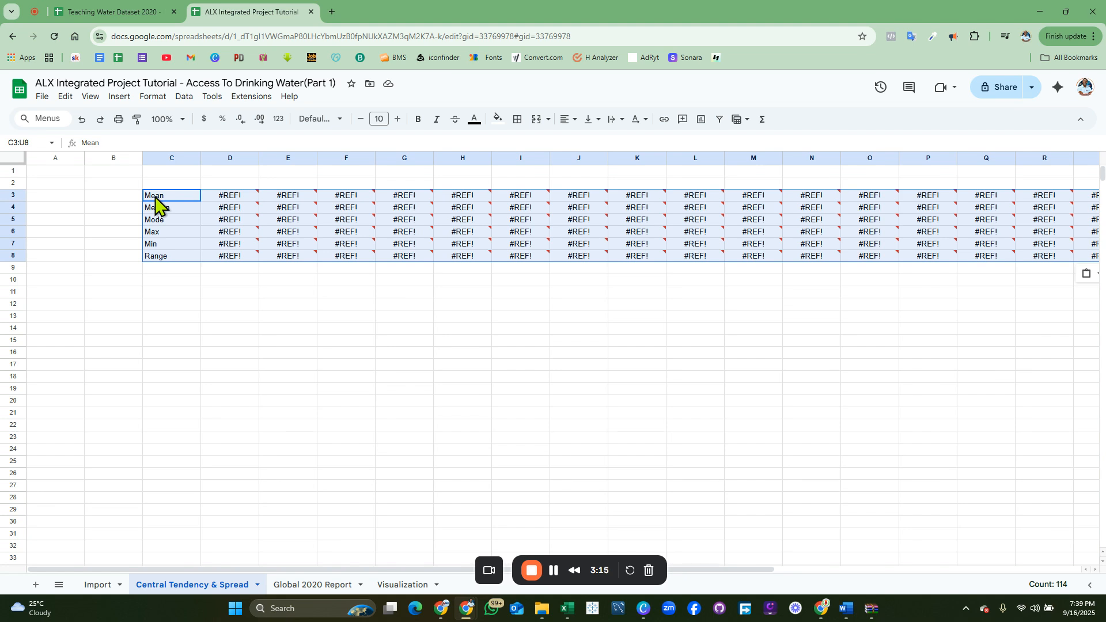
pyautogui.hotkey('ctrl', 'z')
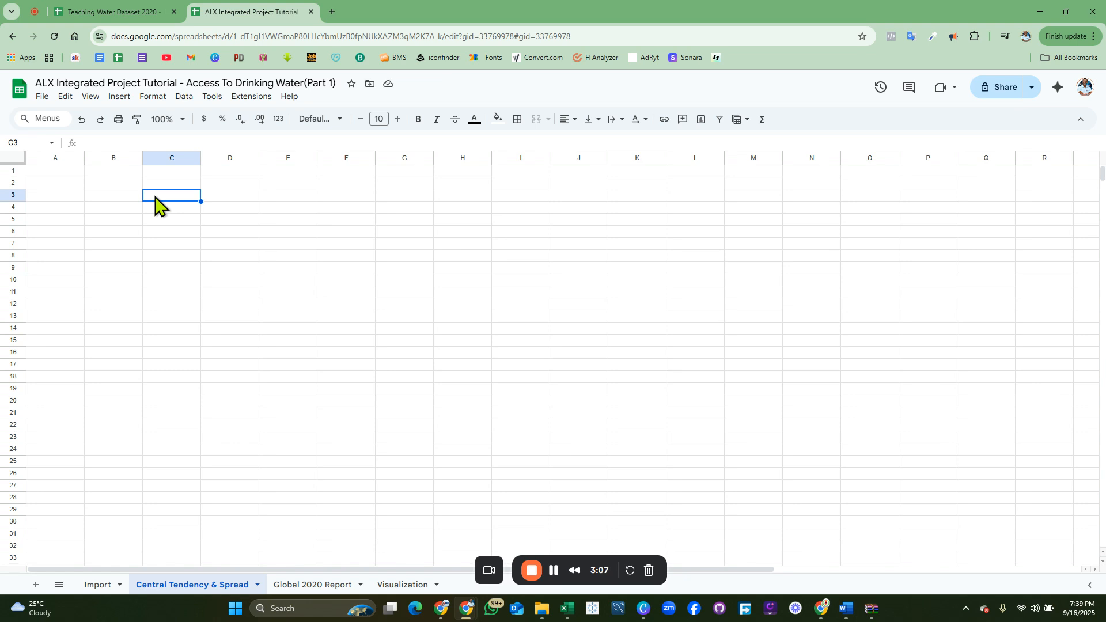
# Paste the copied block into C3 as values only so numbers replace the #REF! errors
pyautogui.rightClick(155, 197)
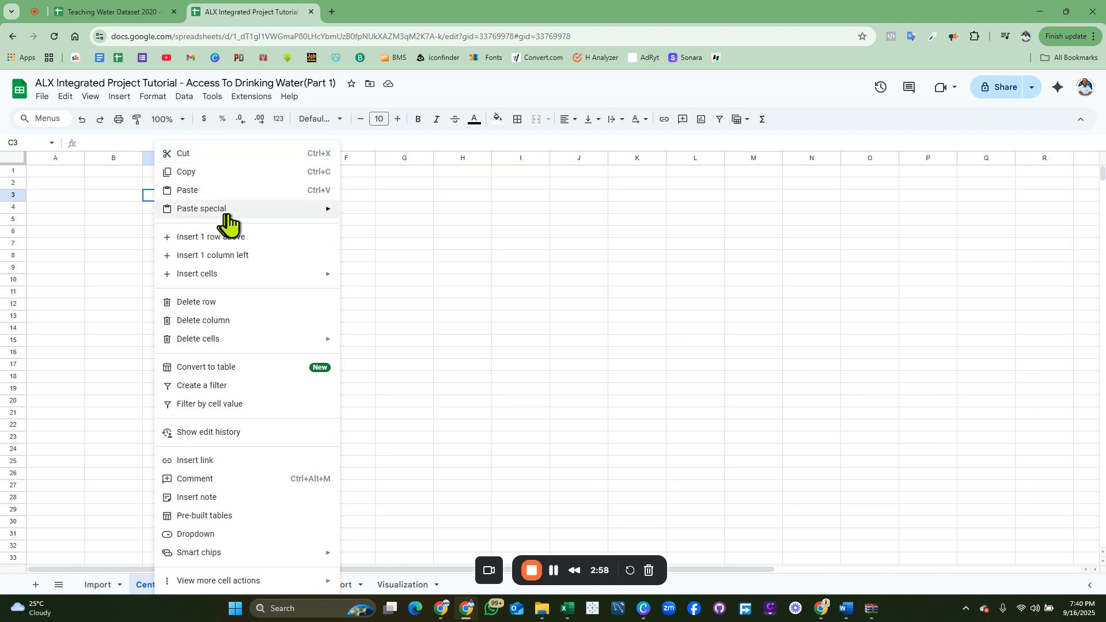
pyautogui.moveTo(229, 214)
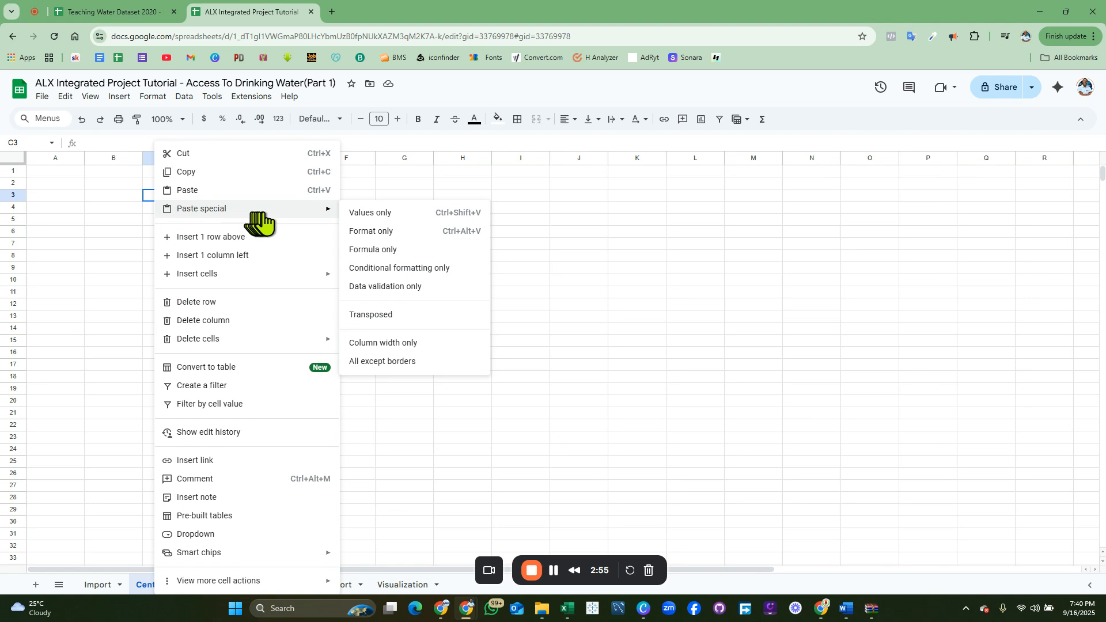
pyautogui.click(382, 215)
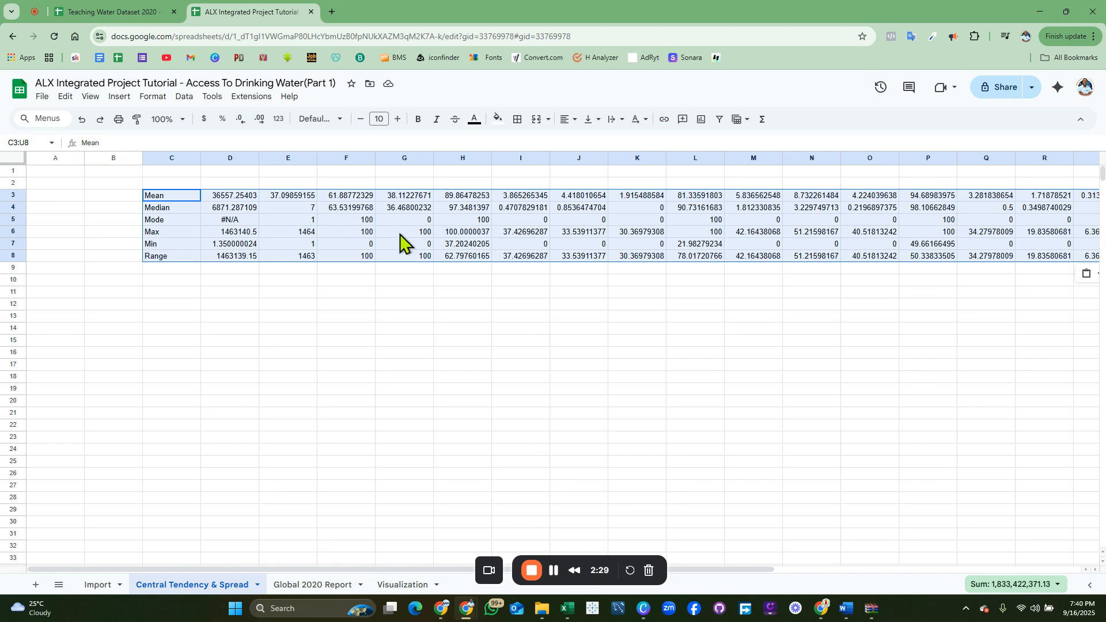
pyautogui.click(284, 286)
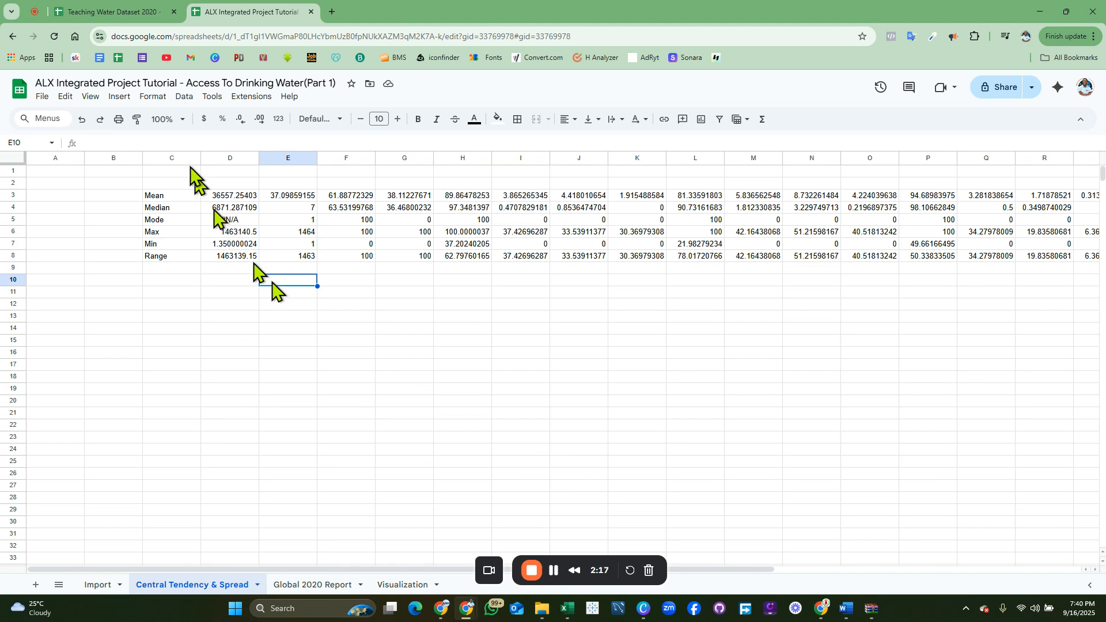
# Check the Teaching Water Dataset 2020 spreadsheet, then select the Mean–Range labels in C3:C8
pyautogui.click(117, 16)
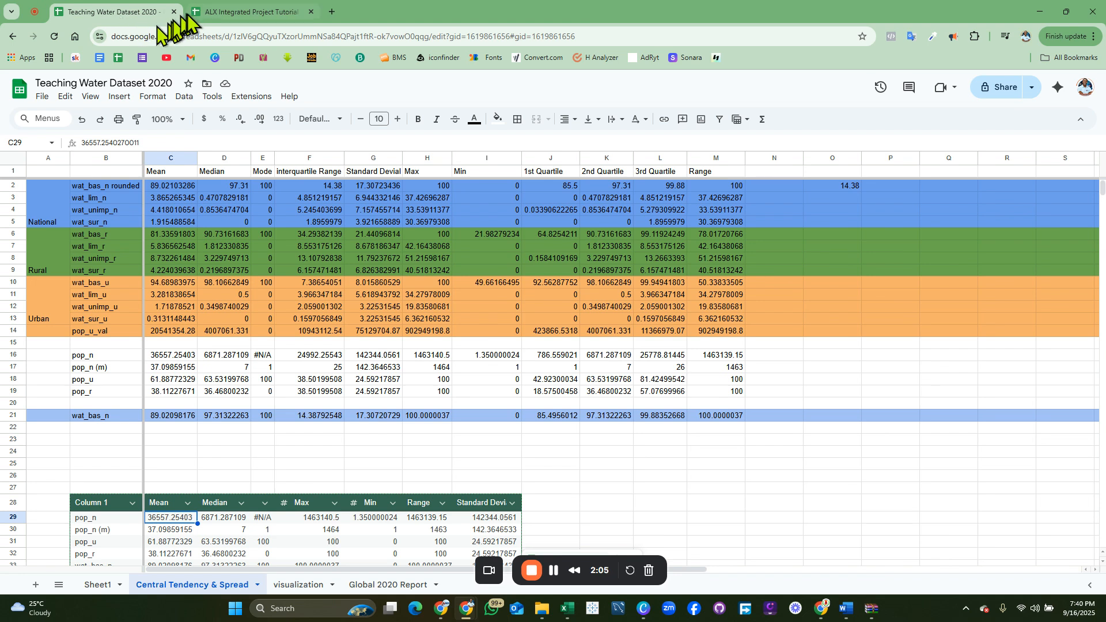
pyautogui.click(228, 17)
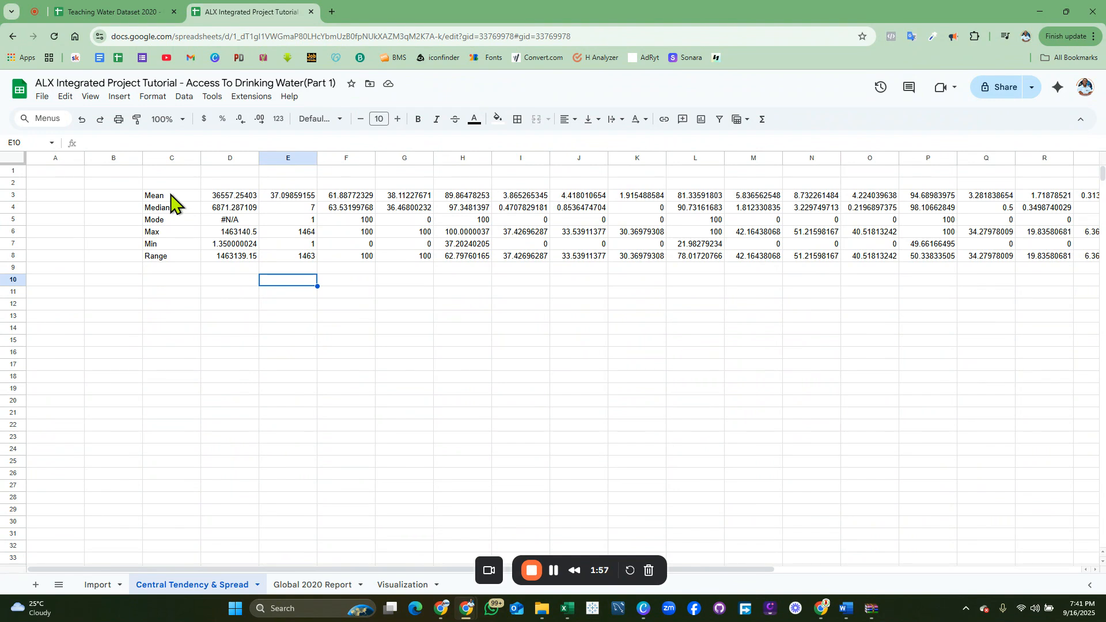
pyautogui.moveTo(171, 196); pyautogui.dragTo(166, 257)
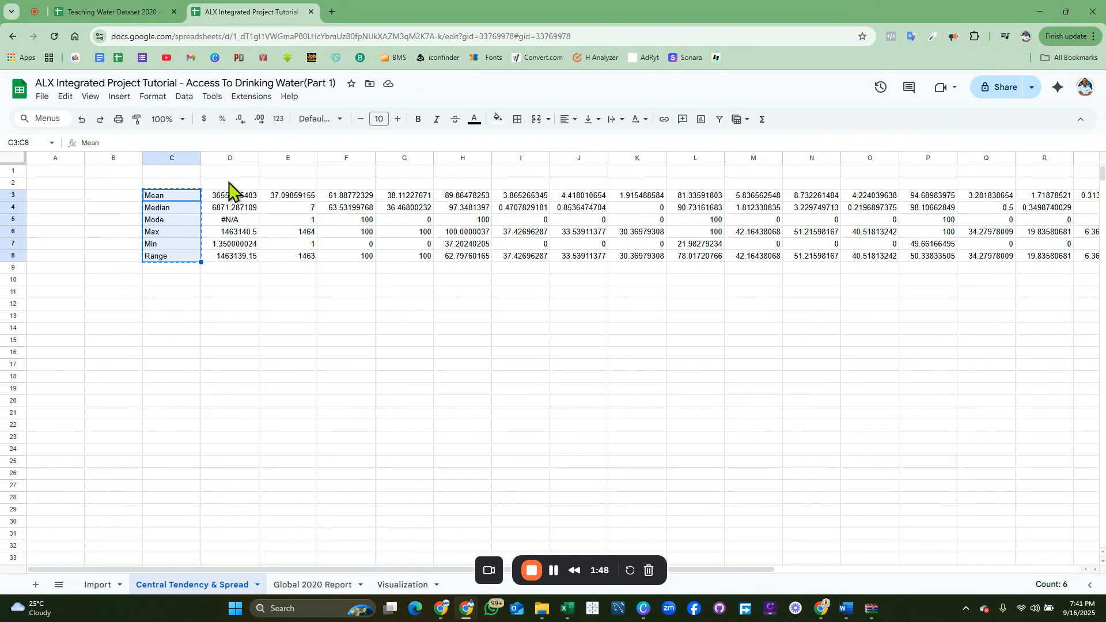
# Paste the labels transposed at D2 so Mean through Range run across D2:I2
pyautogui.click(229, 183)
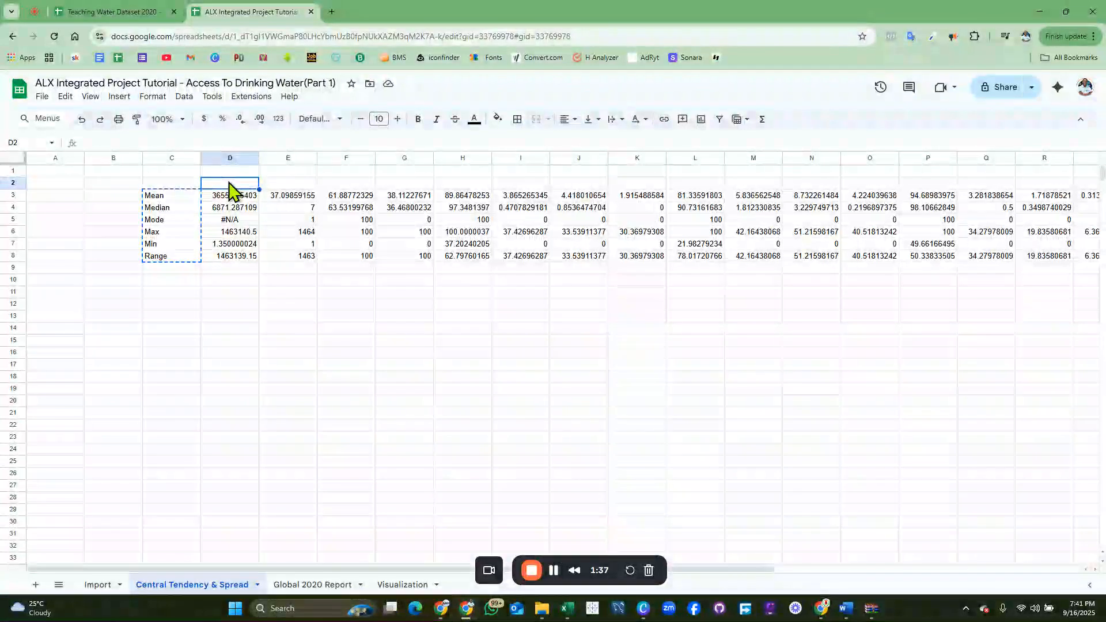
pyautogui.rightClick(228, 182)
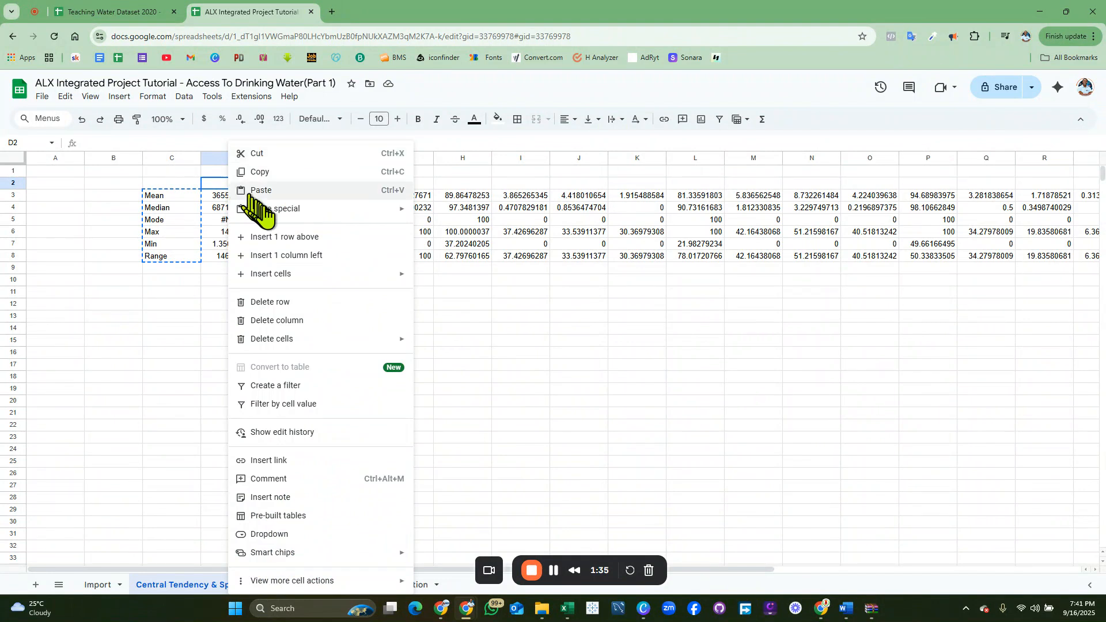
pyautogui.moveTo(274, 209)
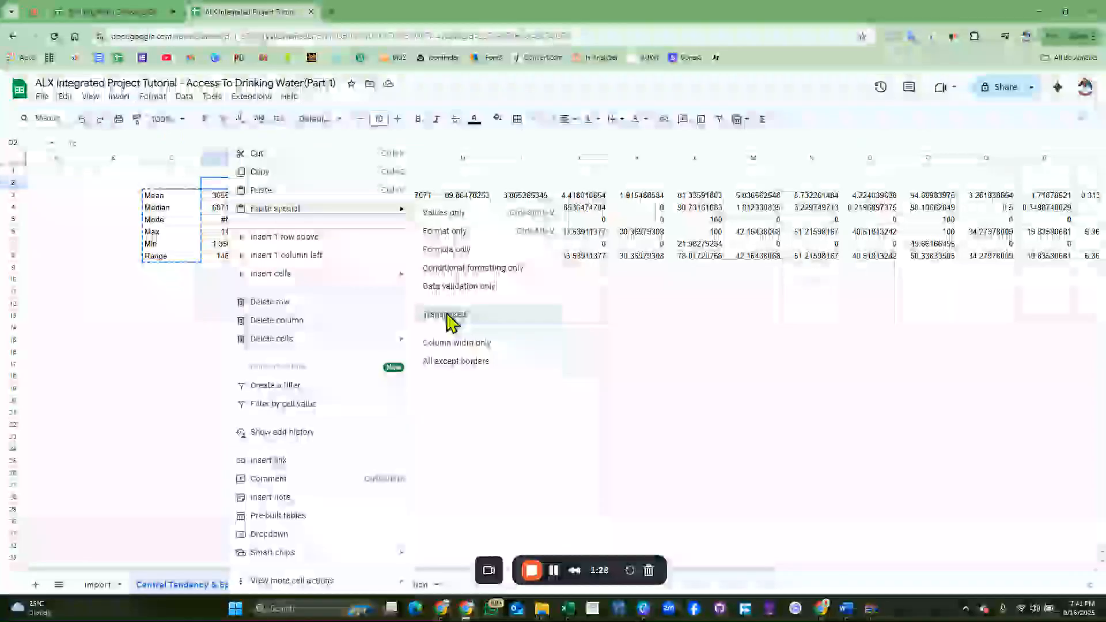
pyautogui.click(446, 316)
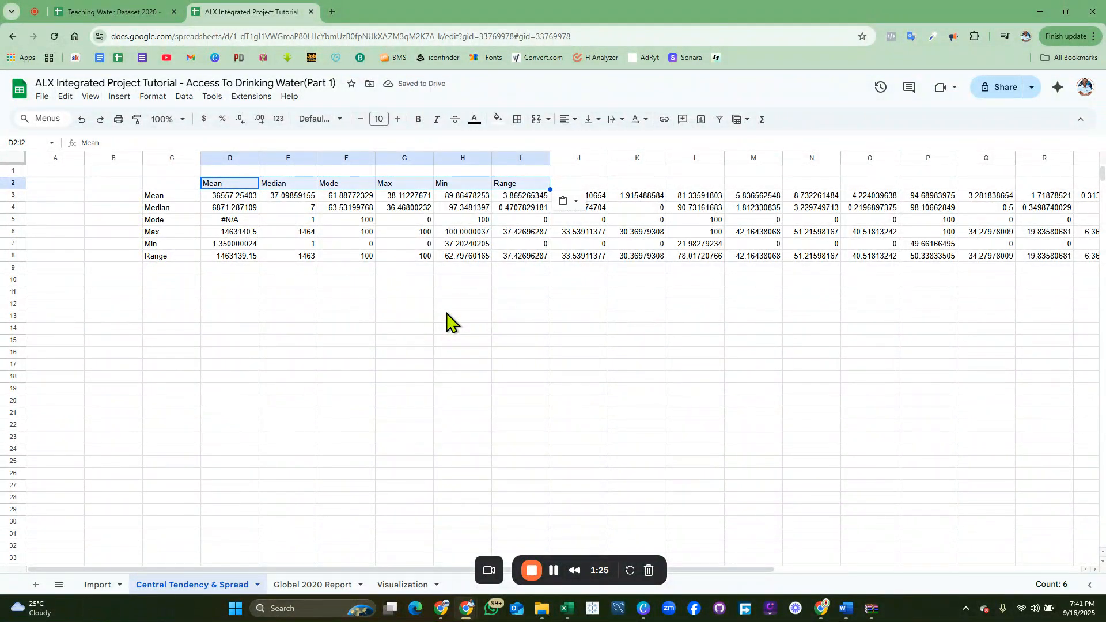
# Clear the old Mean–Range labels from C3:C8
pyautogui.click(174, 196)
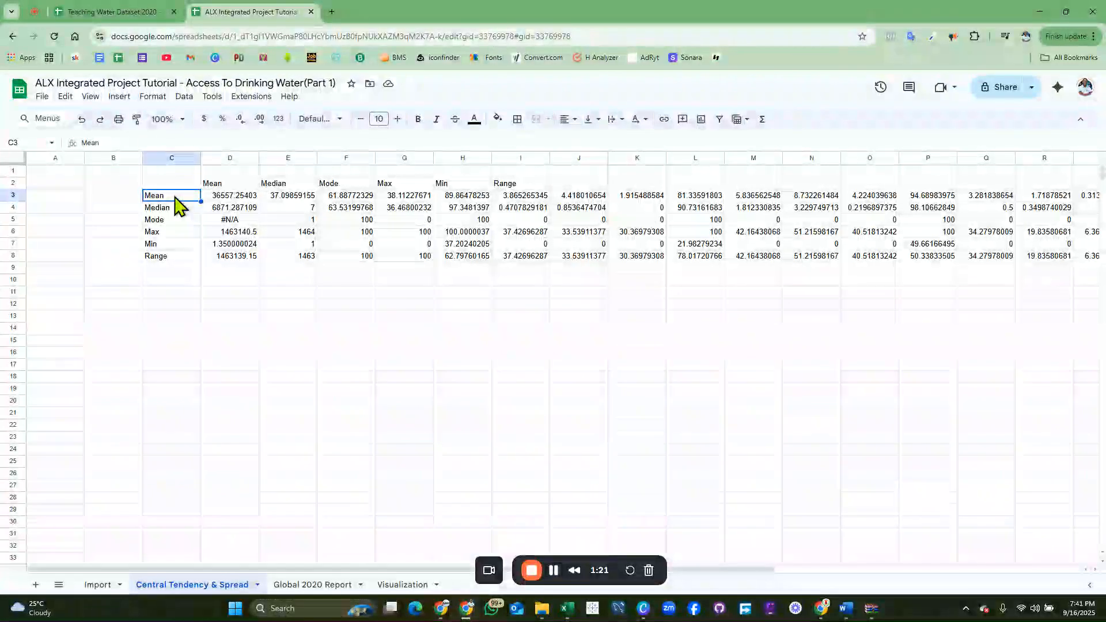
pyautogui.keyDown('shift'); pyautogui.click(173, 256); pyautogui.keyUp('shift')
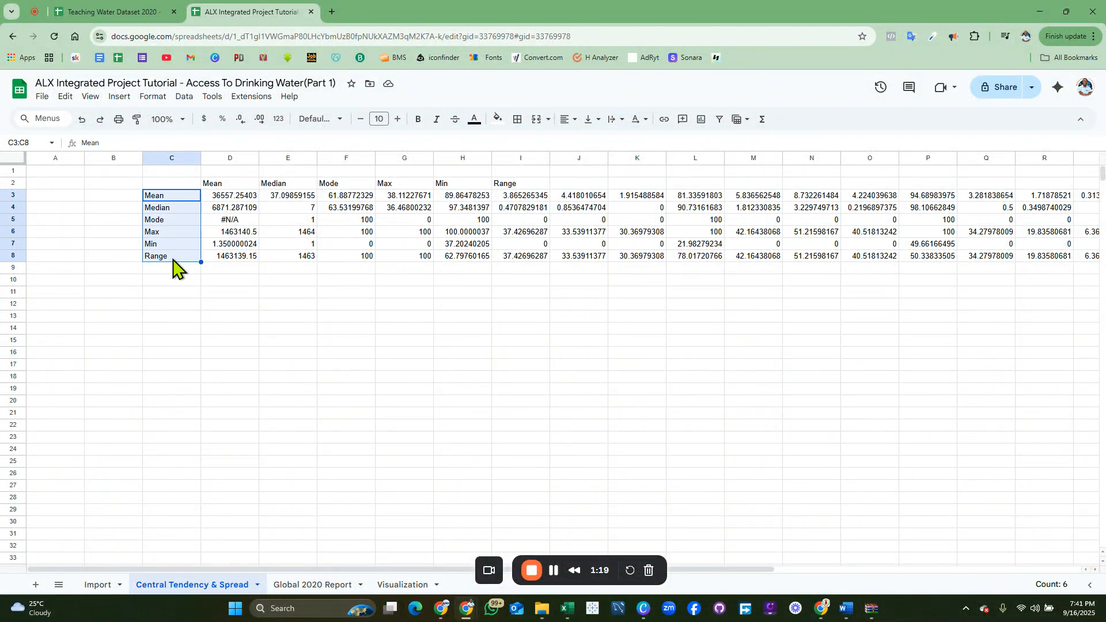
pyautogui.press('Delete')
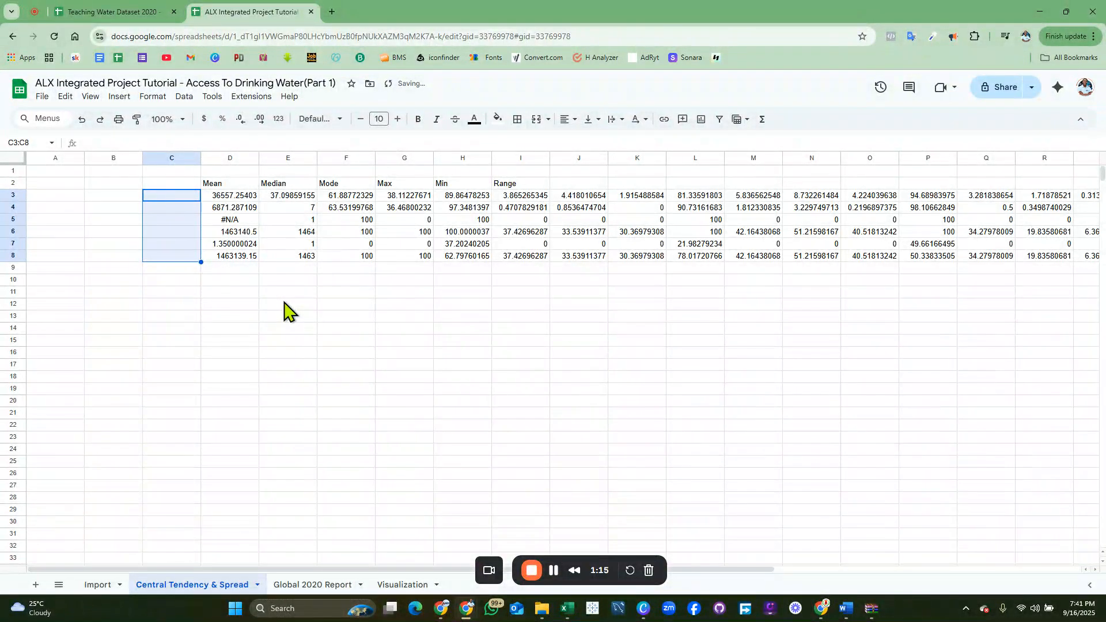
# Select the statistics block D3:U8 and pick D10 as the paste destination
pyautogui.click(286, 311)
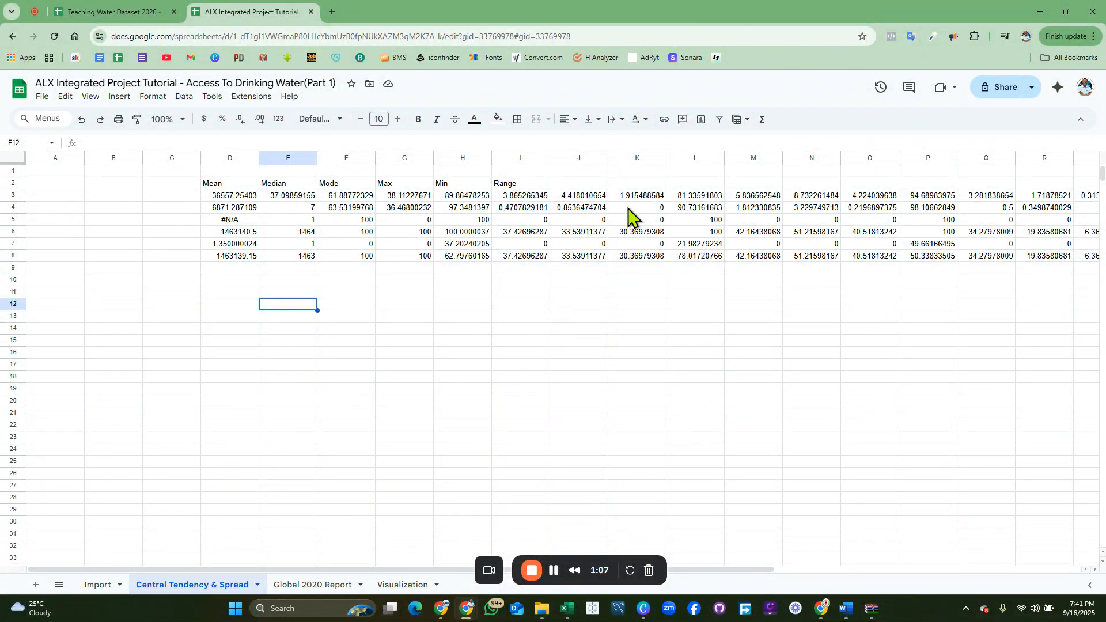
pyautogui.click(230, 195)
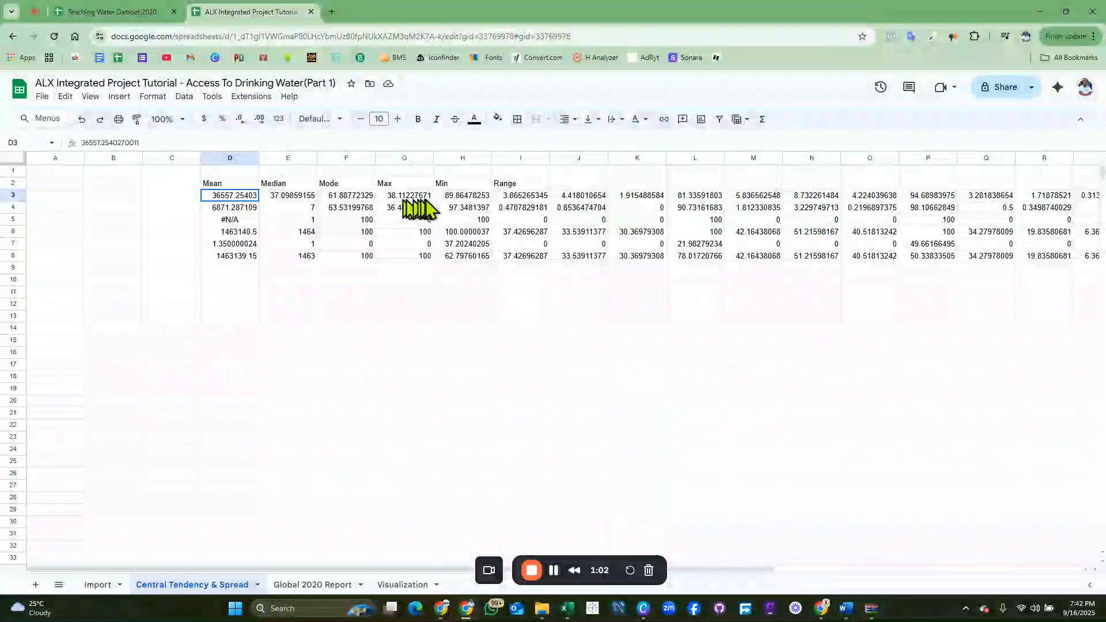
pyautogui.moveTo(425, 199); pyautogui.dragTo(1044, 231)
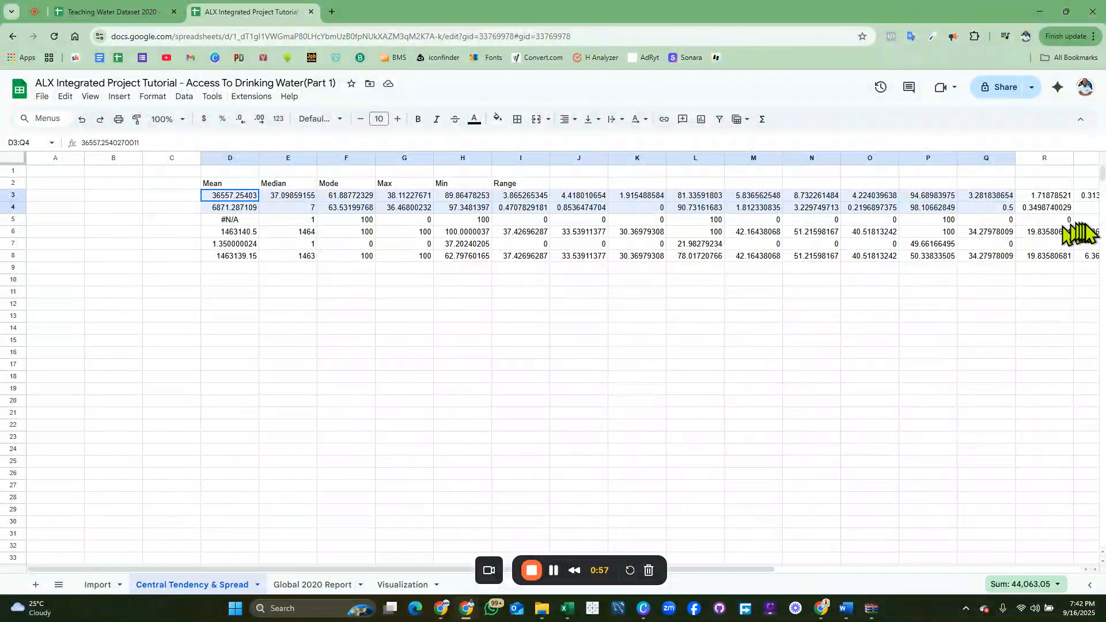
pyautogui.moveTo(1086, 239); pyautogui.dragTo(1103, 243)
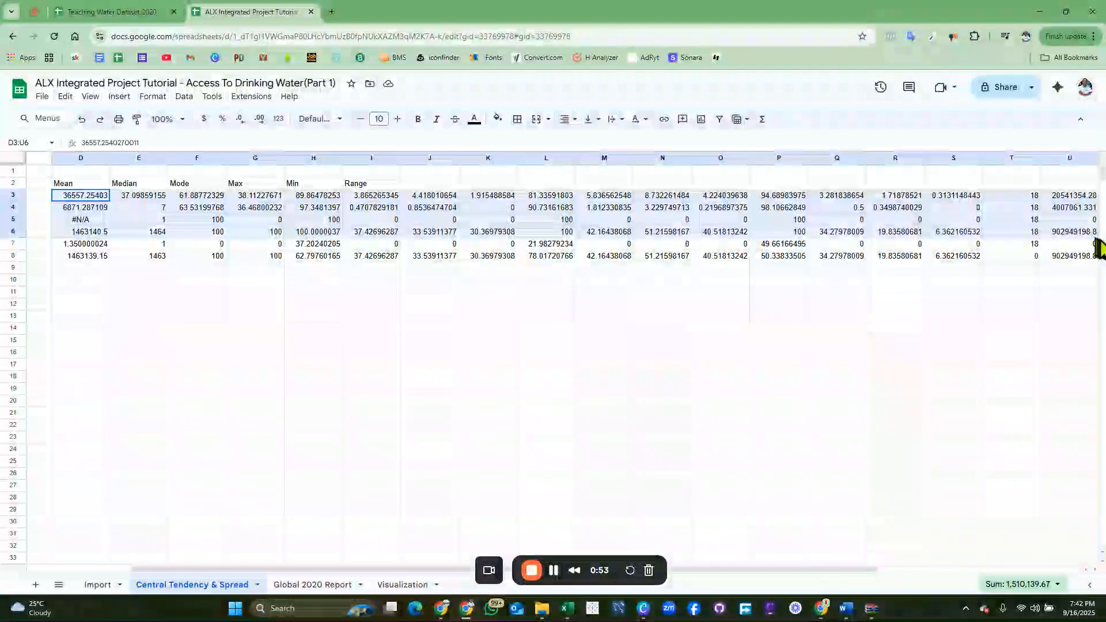
pyautogui.moveTo(1103, 244); pyautogui.dragTo(966, 266)
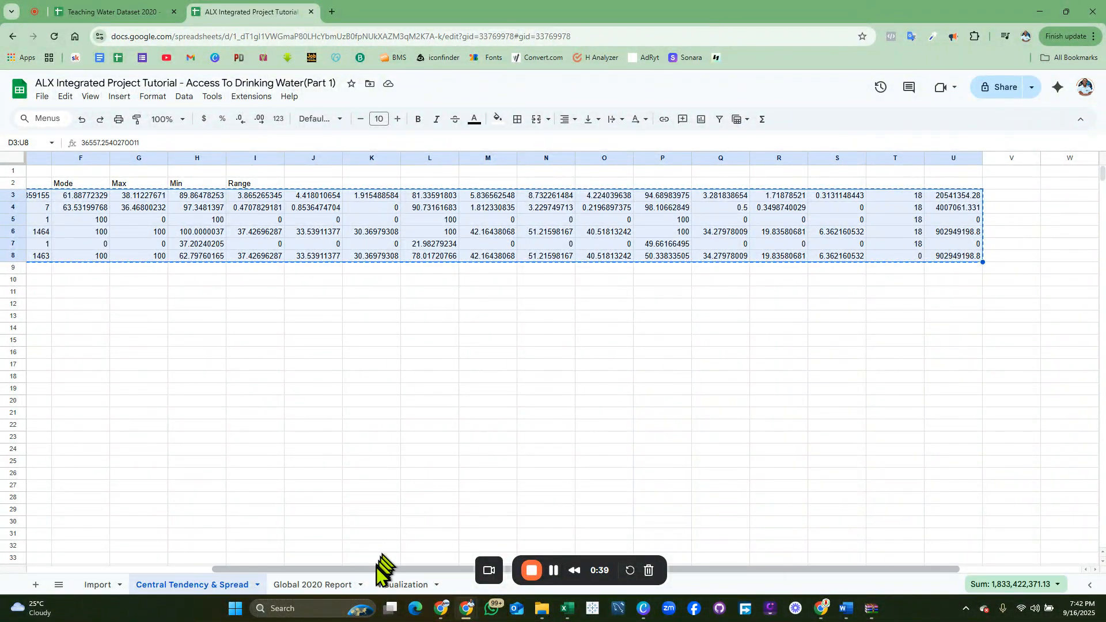
pyautogui.moveTo(378, 570); pyautogui.dragTo(130, 563)
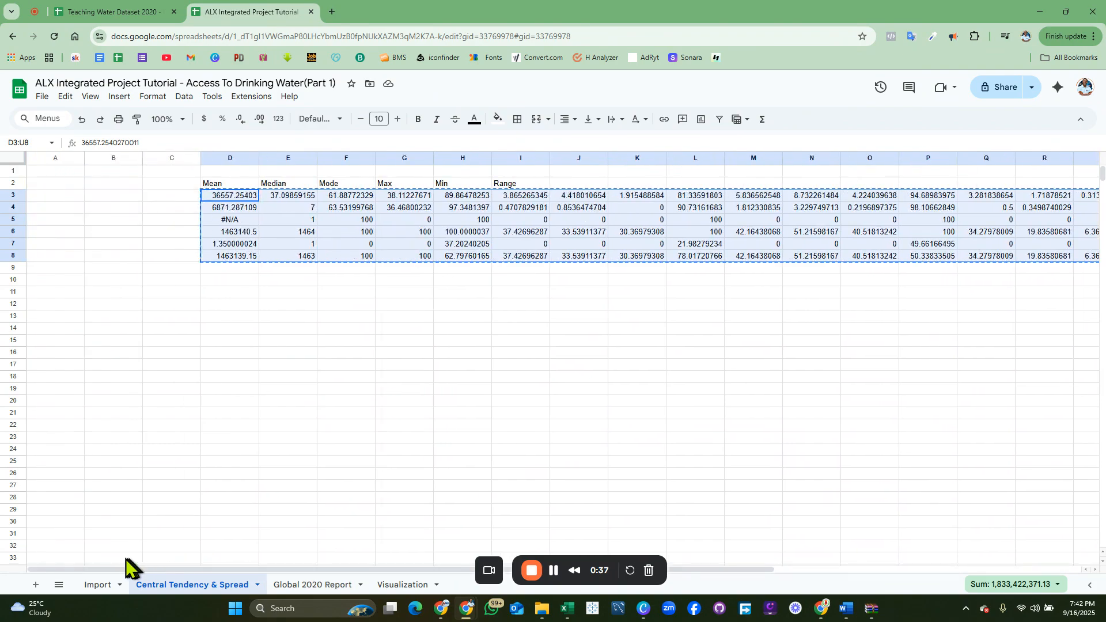
pyautogui.click(213, 282)
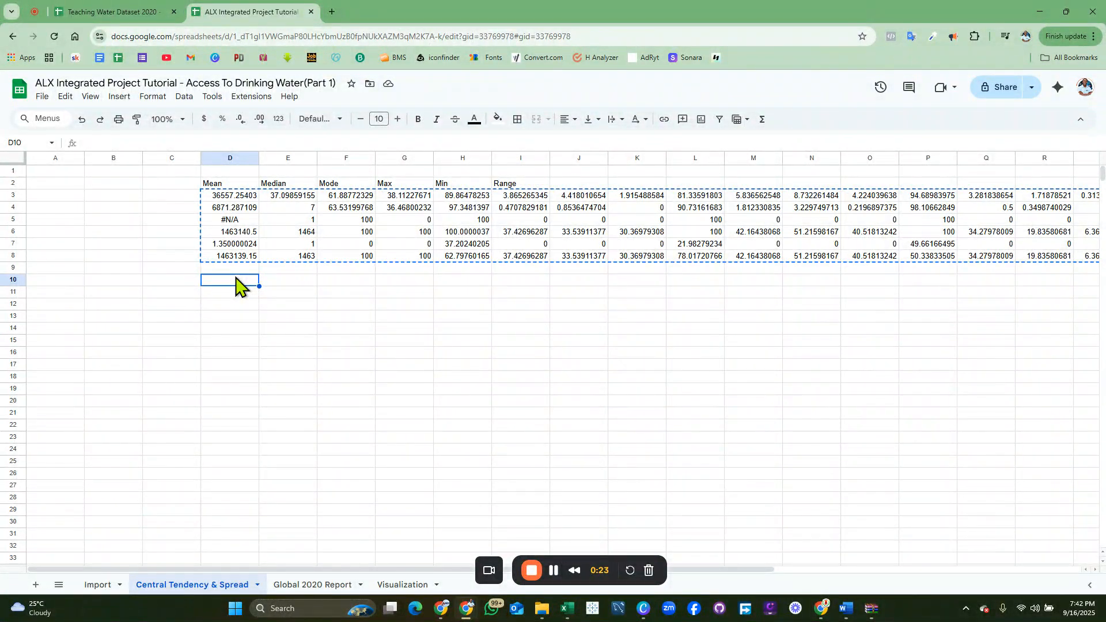
# Paste the copied statistics transposed at D10, filling D10:I27
pyautogui.rightClick(237, 284)
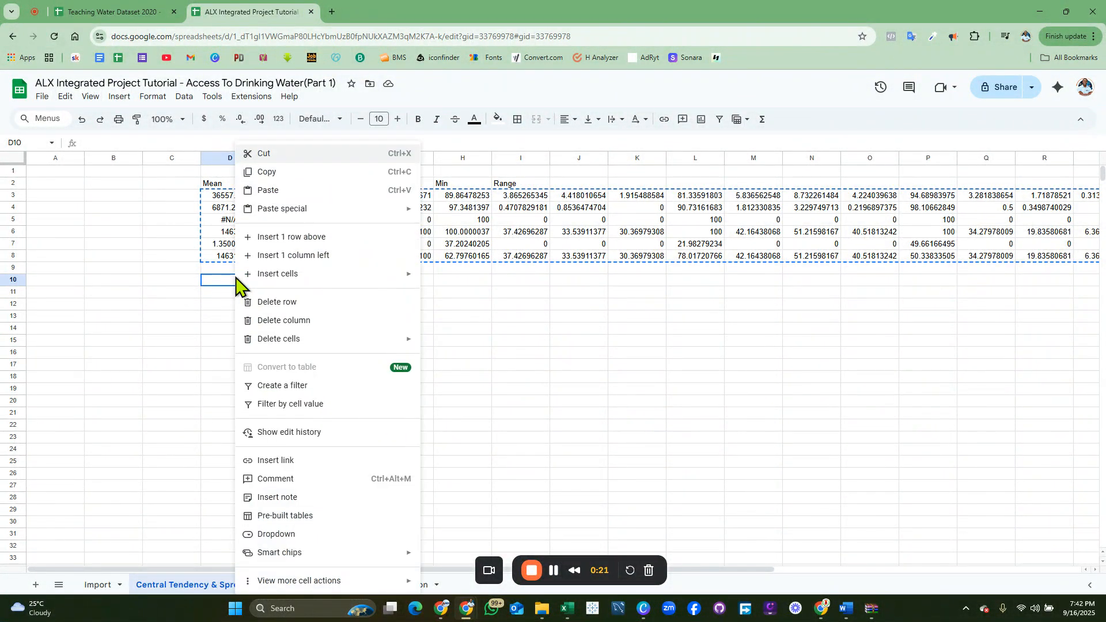
pyautogui.moveTo(369, 215)
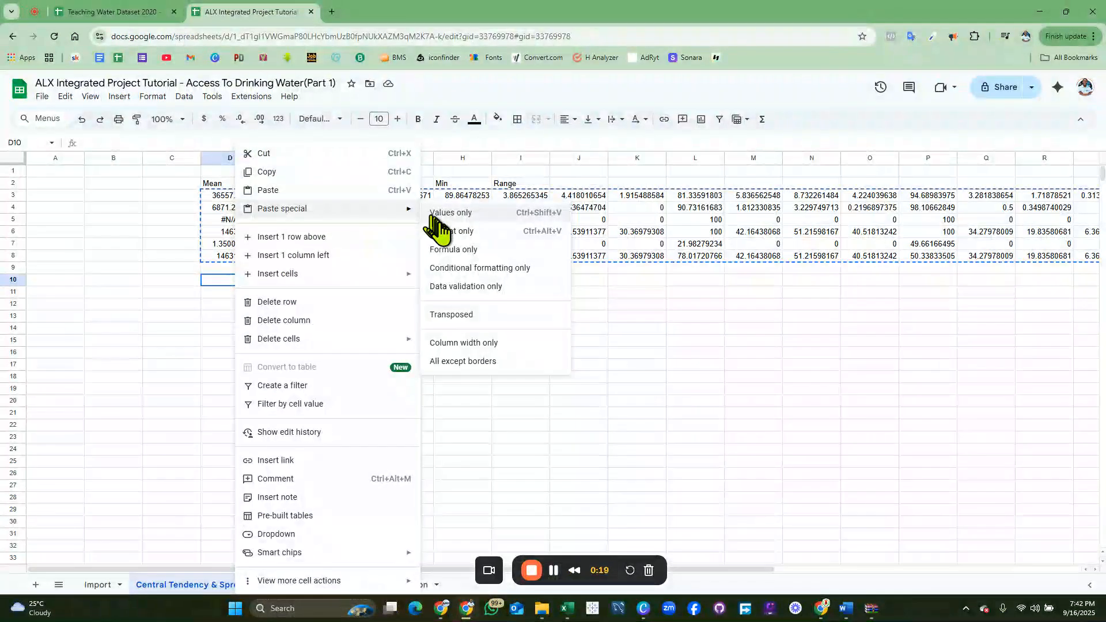
pyautogui.click(452, 315)
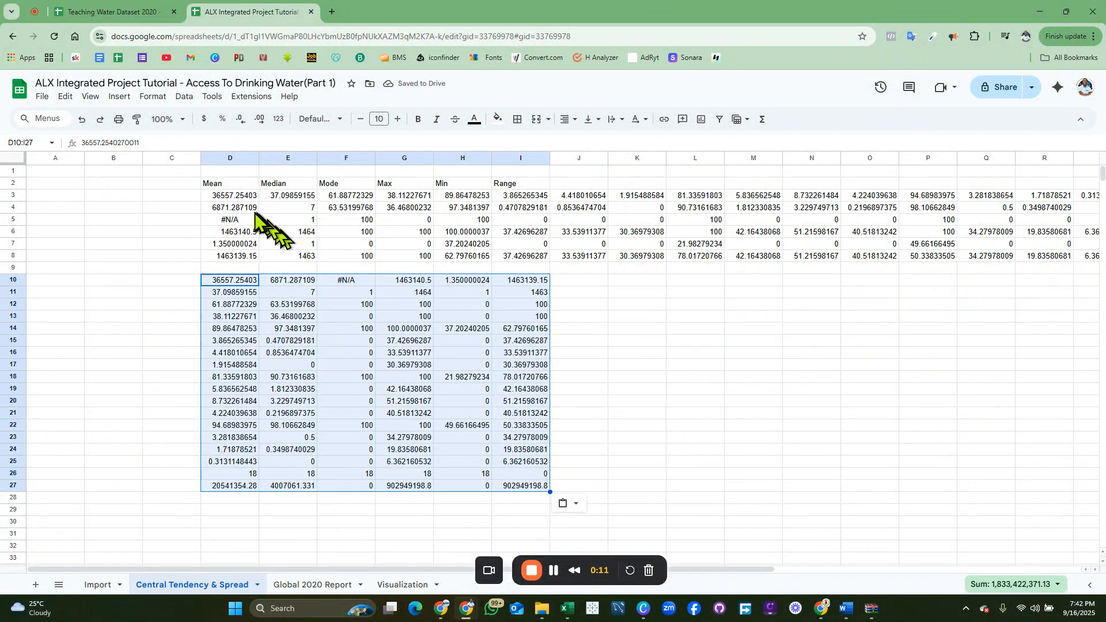
# Clear the original statistics from rows 3–8
pyautogui.click(13, 196)
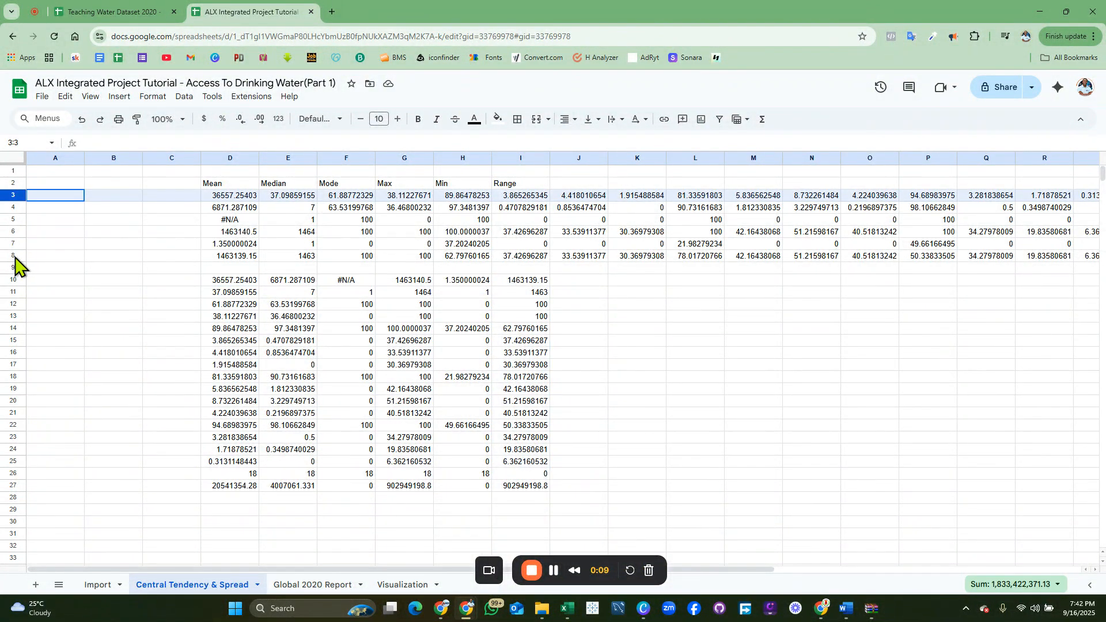
pyautogui.keyDown('shift'); pyautogui.click(14, 255); pyautogui.keyUp('shift')
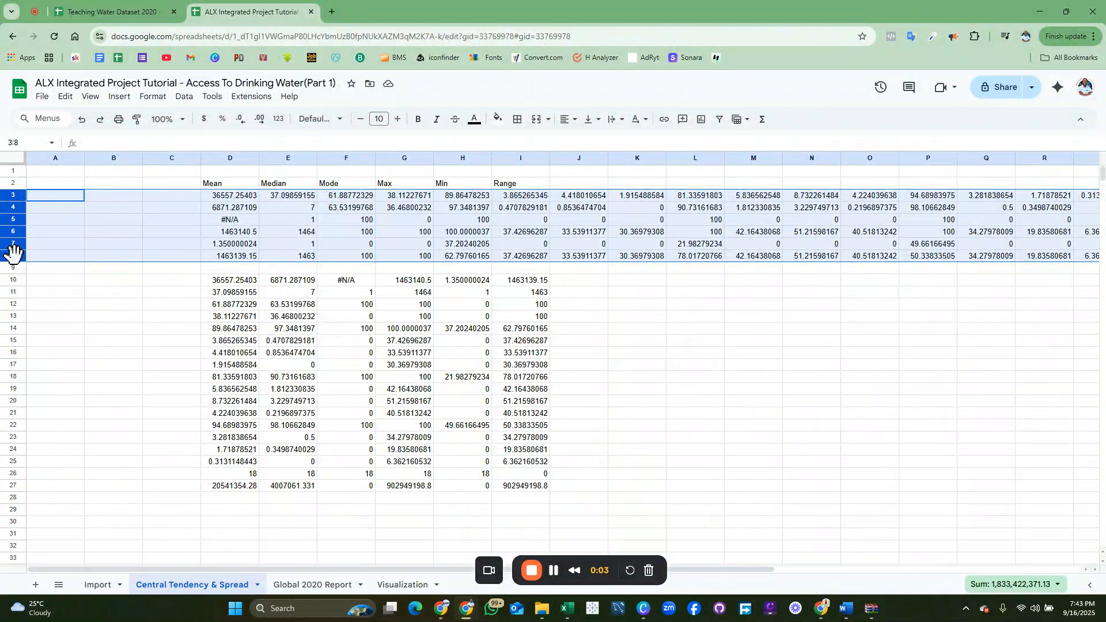
pyautogui.press('Delete')
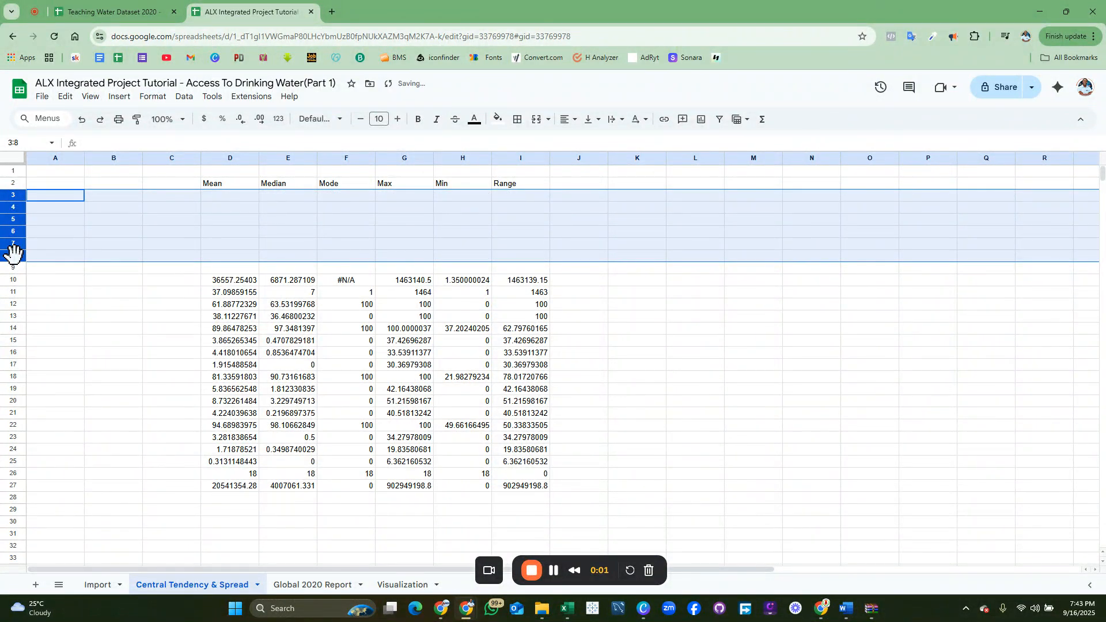